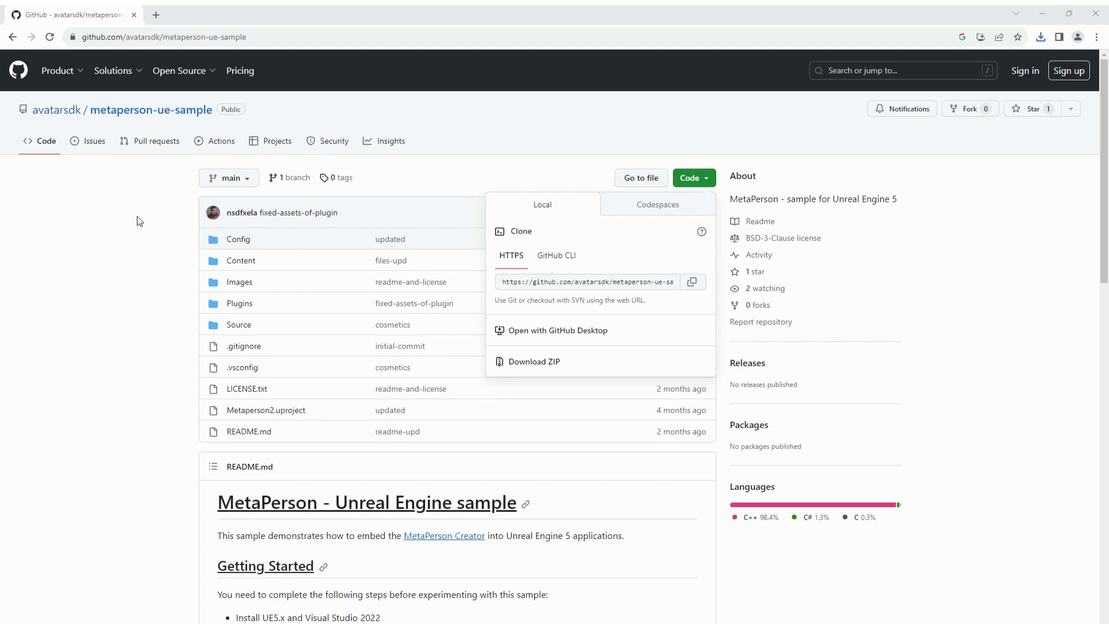
Scroll the README to Getting Started and highlight the 'install UE5.x and Visual Studio 2022' requirement.
{"action": "left_click", "coordinate": [138, 36]}
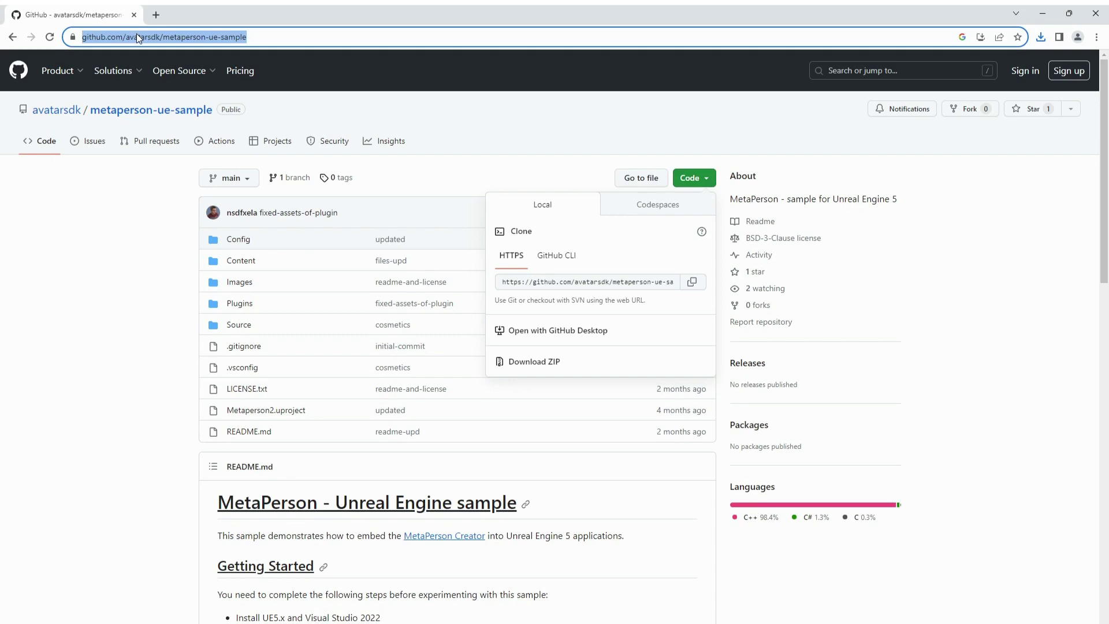
{"action": "left_click", "coordinate": [642, 277]}
{"action": "scroll", "coordinate": [642, 277], "scroll_direction": "down", "scroll_amount": 3}
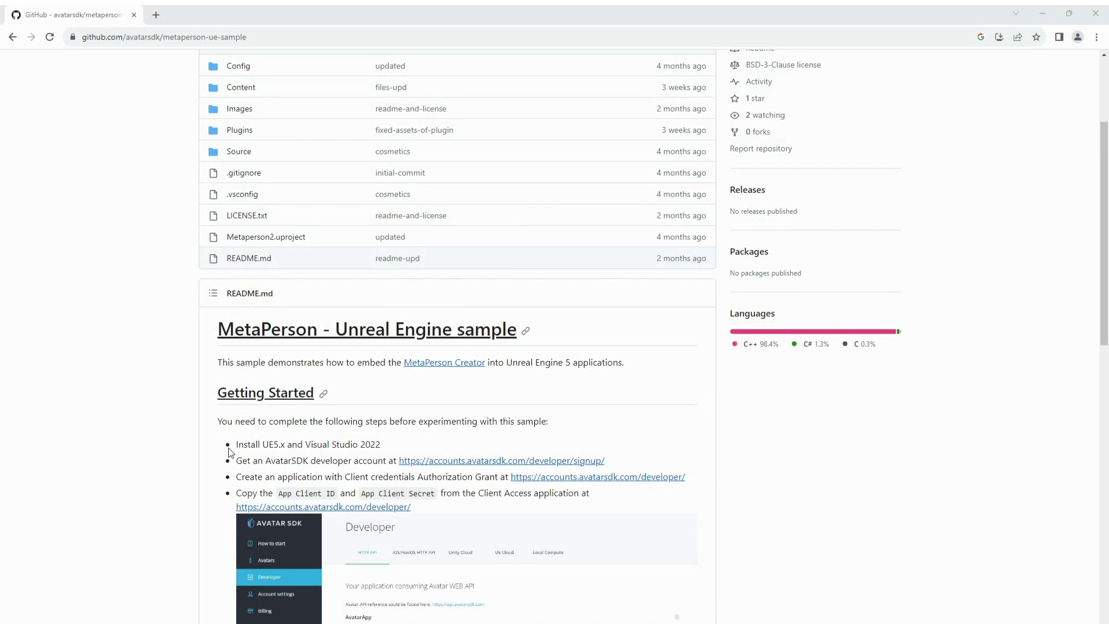
{"action": "left_click_drag", "start_coordinate": [236, 445], "coordinate": [390, 446]}
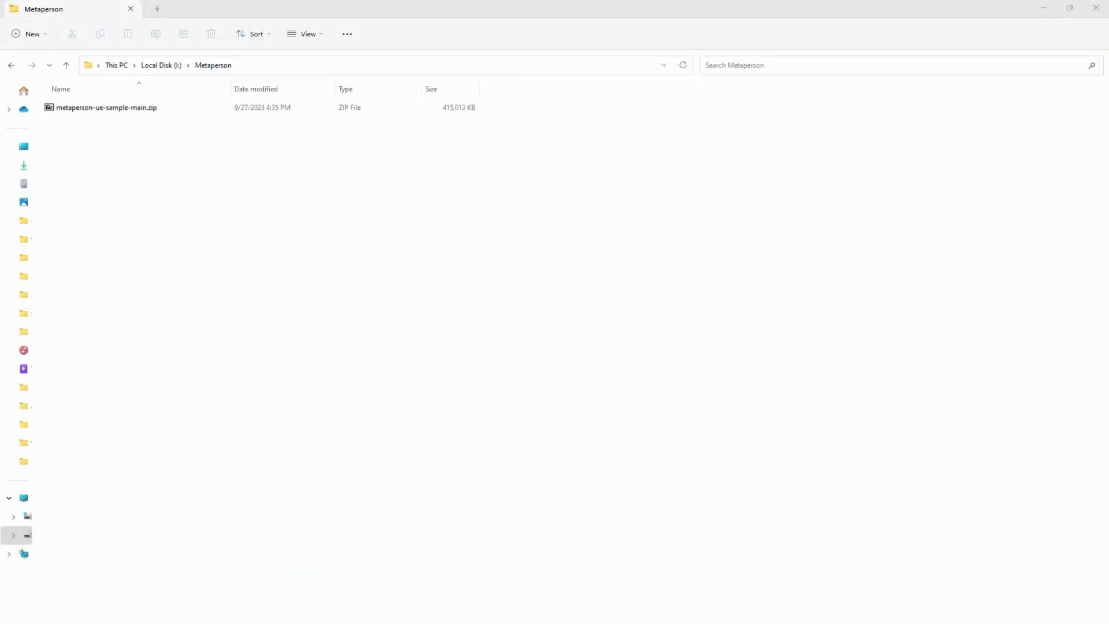
Extract metaperson-ue-sample-main.zip into the suggested metaperson-ue-sample-main folder.
{"action": "left_click", "coordinate": [155, 109]}
{"action": "right_click", "coordinate": [159, 109]}
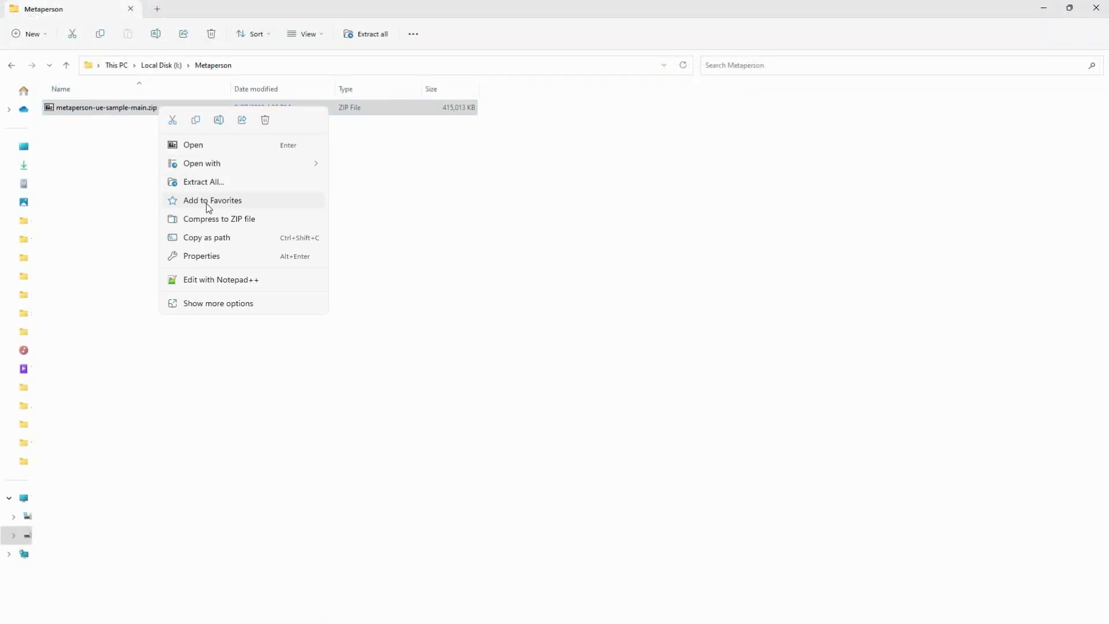
{"action": "left_click", "coordinate": [204, 183]}
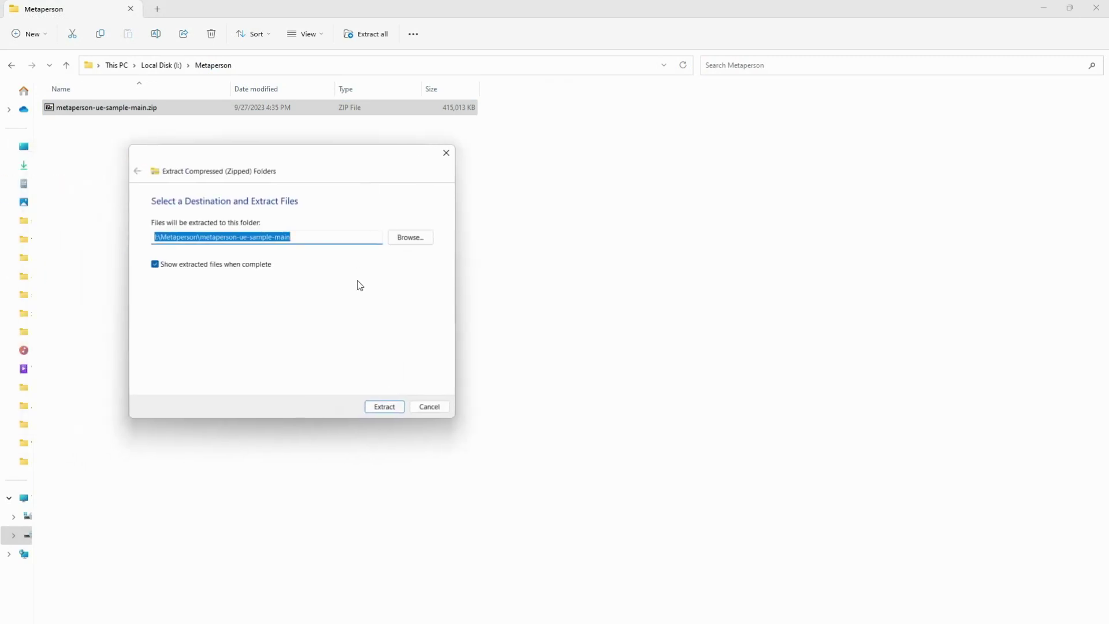
{"action": "left_click", "coordinate": [376, 408]}
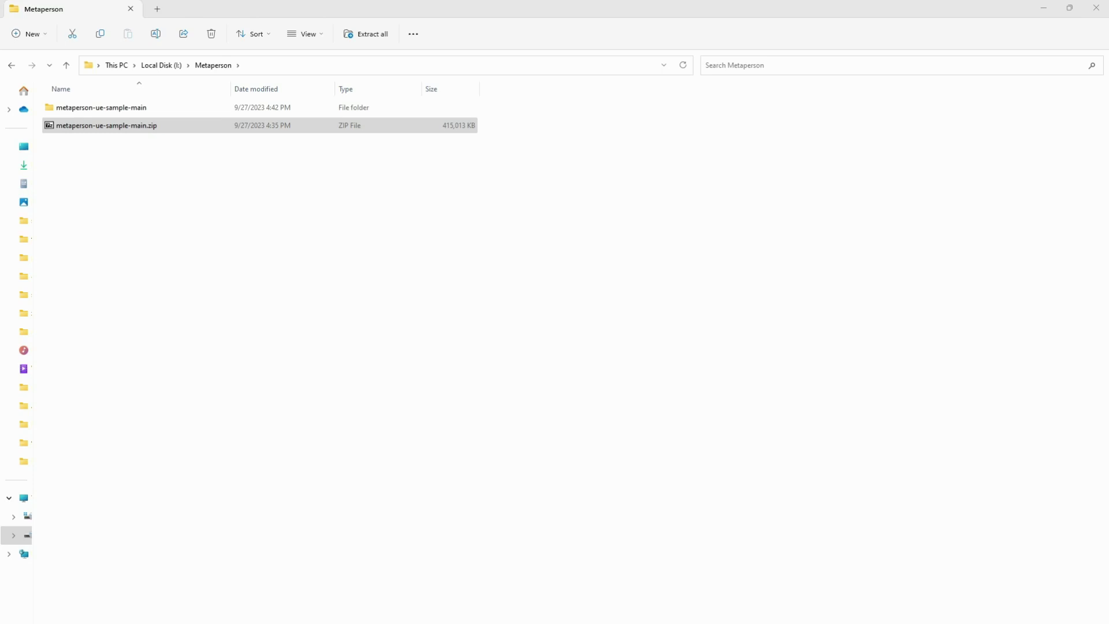
Launch Metaperson2.uproject from the nested metaperson-ue-sample-main folder and agree to rebuild missing modules.
{"action": "double_click", "coordinate": [166, 108]}
{"action": "double_click", "coordinate": [167, 107]}
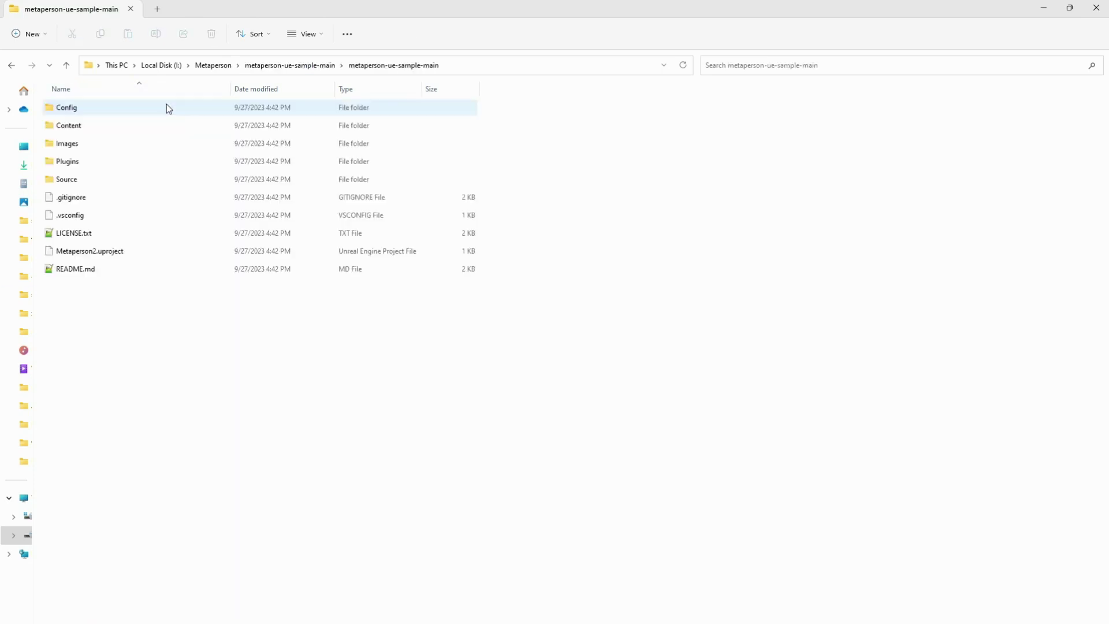
{"action": "double_click", "coordinate": [156, 249]}
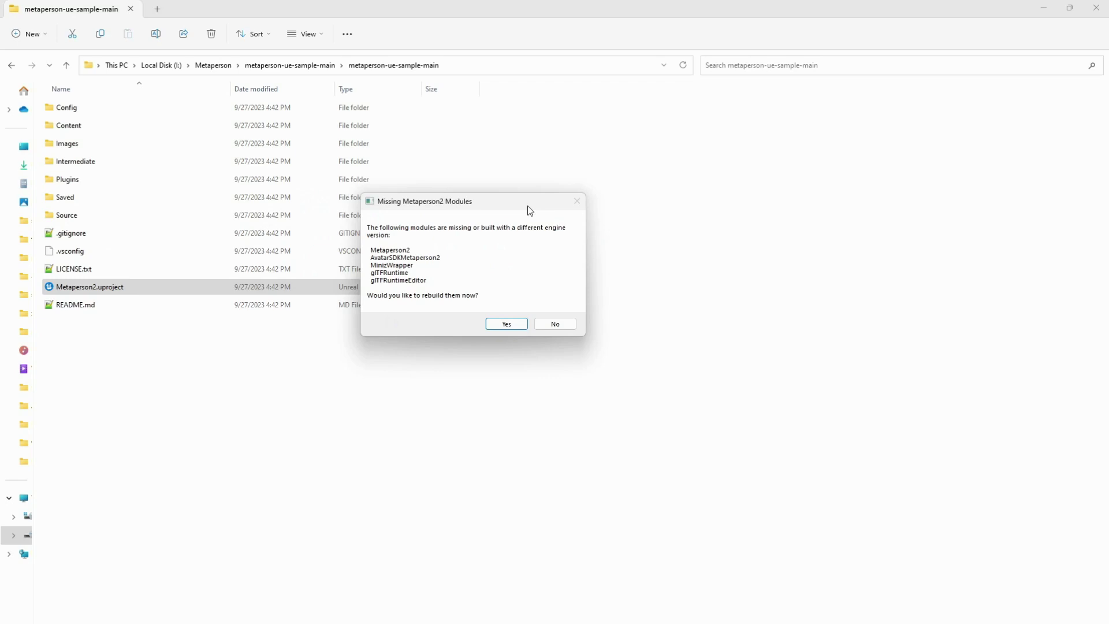
{"action": "left_click", "coordinate": [506, 324]}
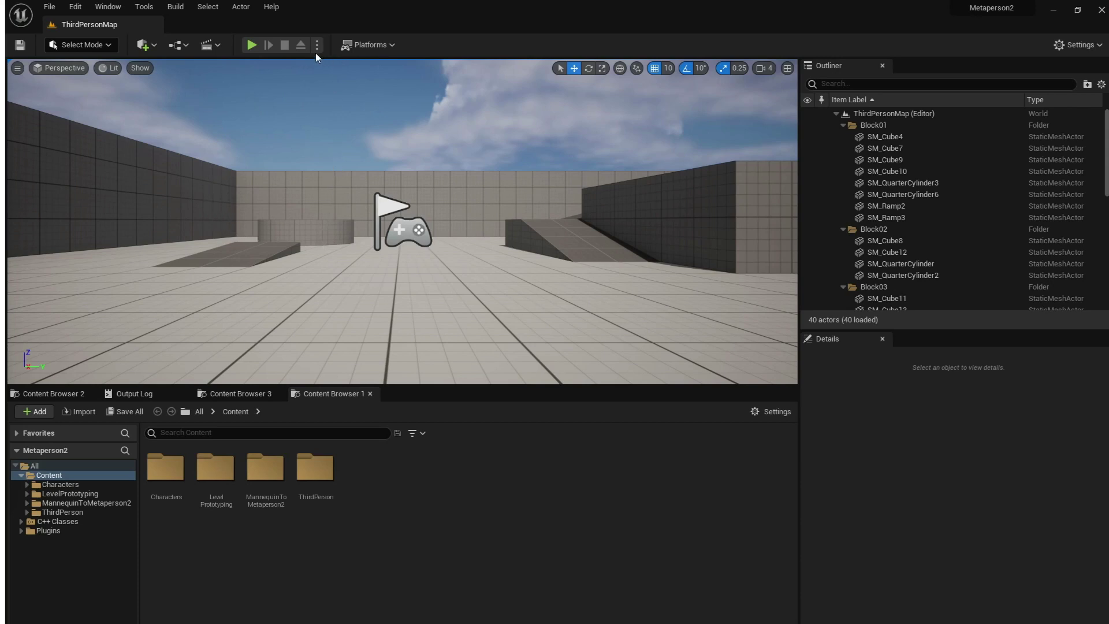
{"action": "left_click", "coordinate": [252, 46]}
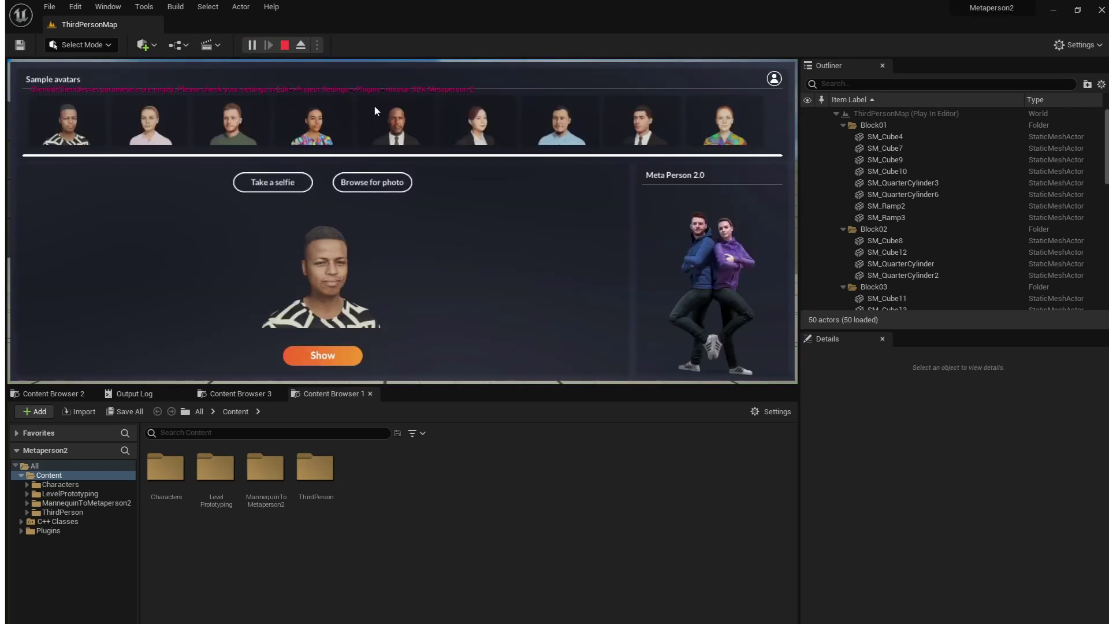
{"action": "left_click", "coordinate": [284, 46]}
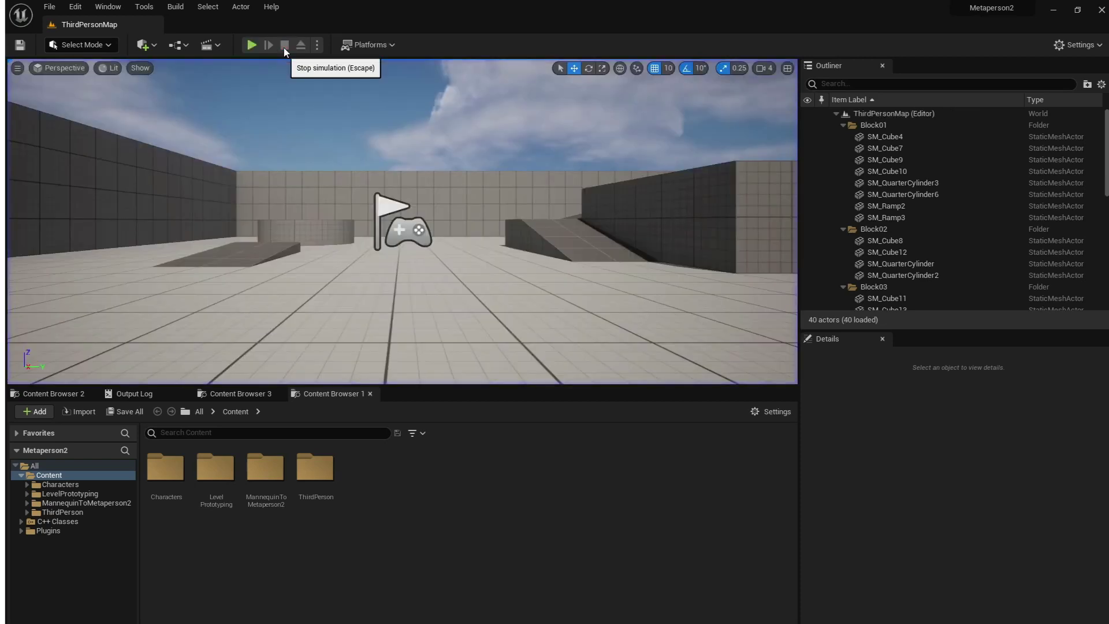
Open Project Settings and go to Plugins > Avatar SDK Metaperson 2.
{"action": "left_click", "coordinate": [77, 7]}
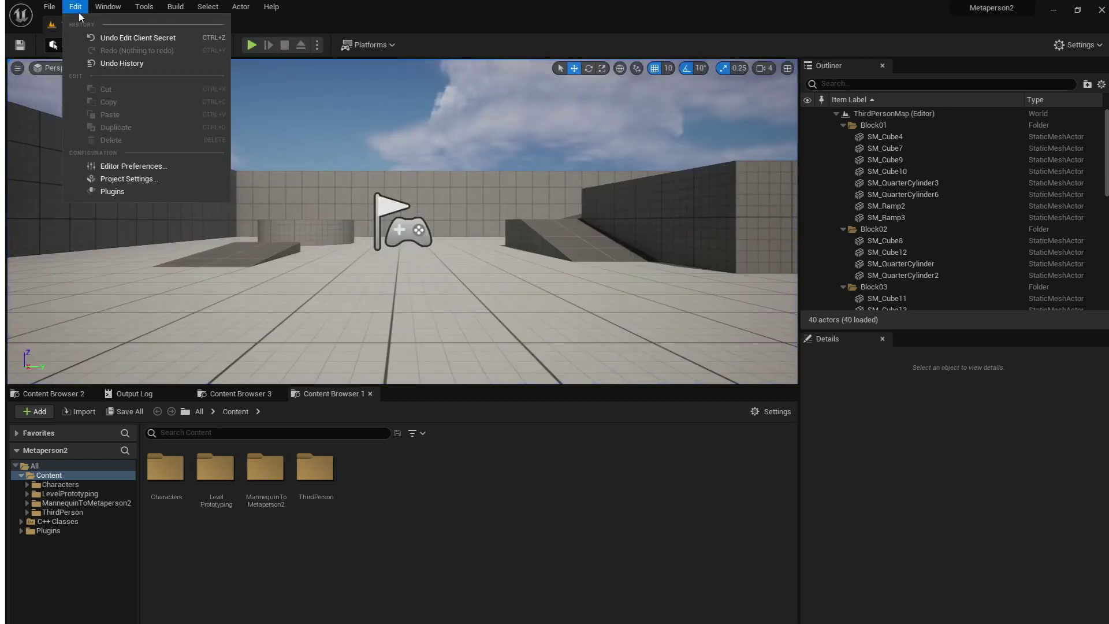
{"action": "left_click", "coordinate": [134, 176]}
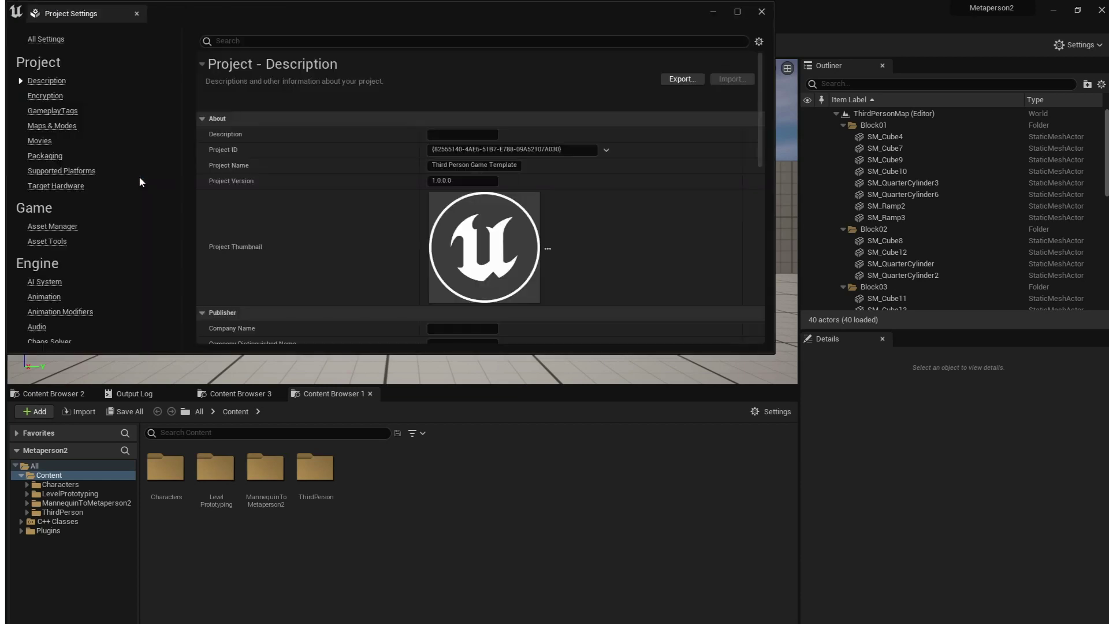
{"action": "left_click_drag", "start_coordinate": [170, 104], "coordinate": [175, 326]}
{"action": "left_click", "coordinate": [91, 75]}
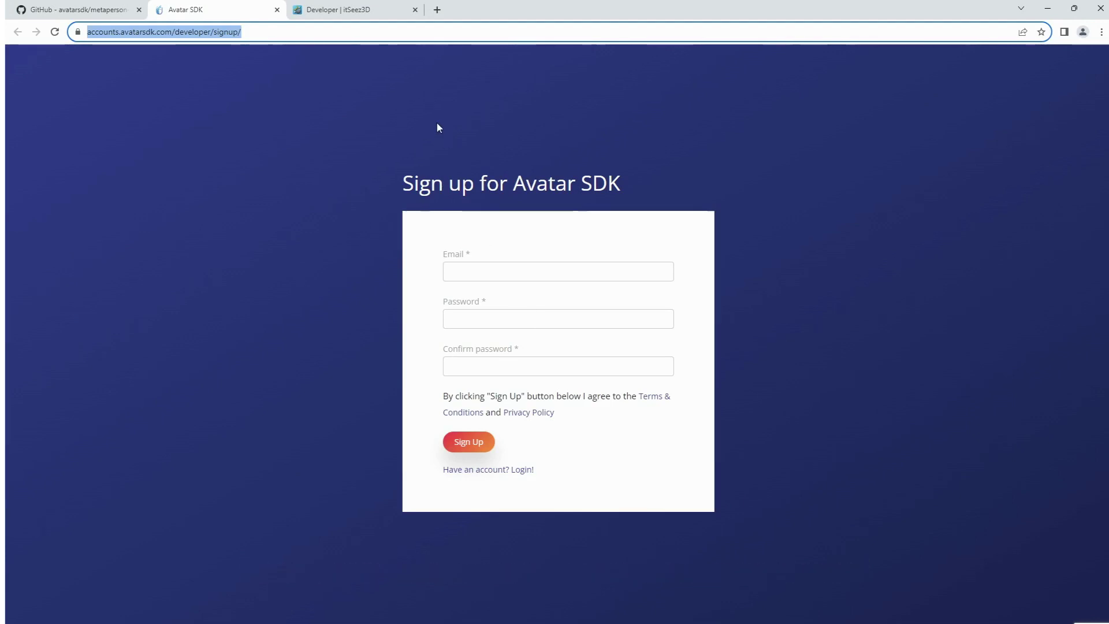
Copy the testapp3 Client Access App Client ID from the Avatar SDK Developer page.
{"action": "left_click", "coordinate": [341, 9]}
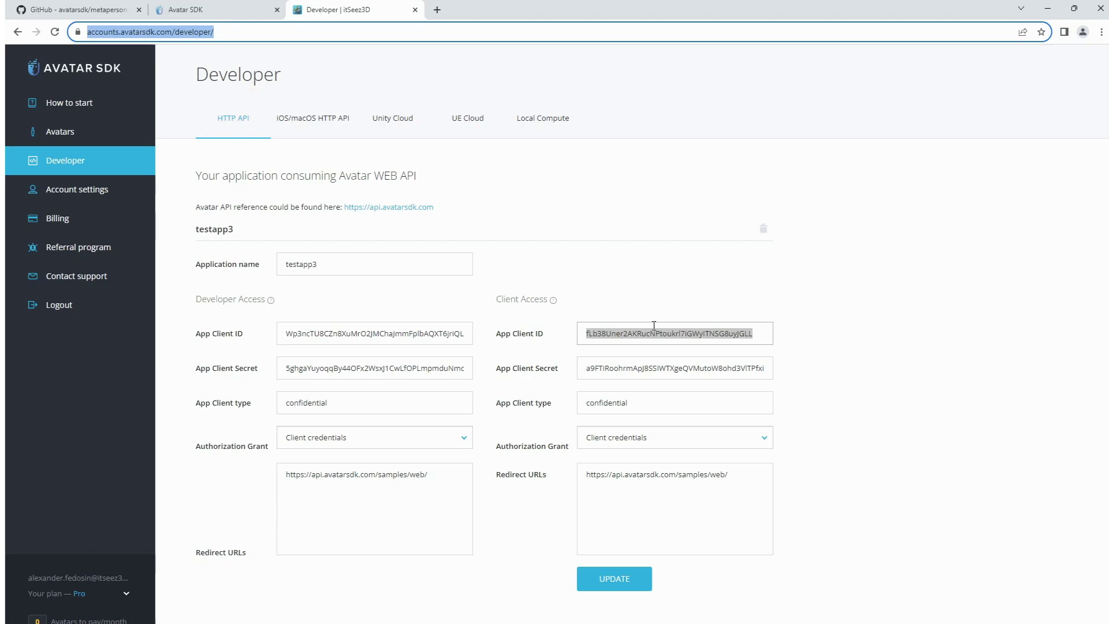
{"action": "left_click", "coordinate": [592, 334]}
{"action": "key", "text": "ctrl+c"}
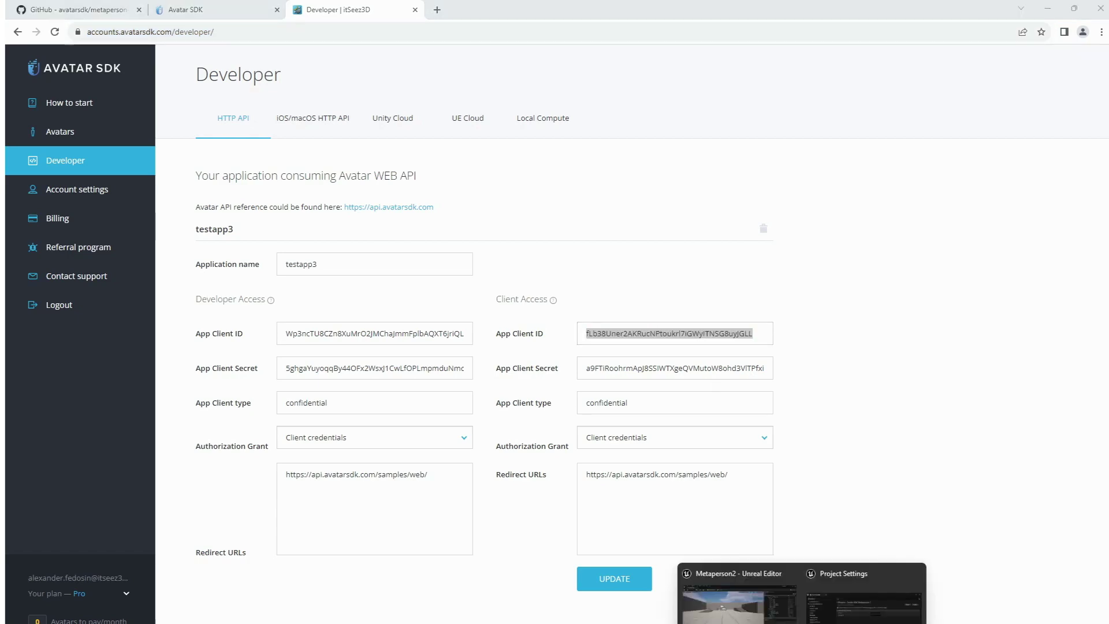
Paste the copied Client ID into the plugin's Client Id field.
{"action": "left_click", "coordinate": [864, 578]}
{"action": "left_click", "coordinate": [456, 134]}
{"action": "key", "text": "ctrl+v"}
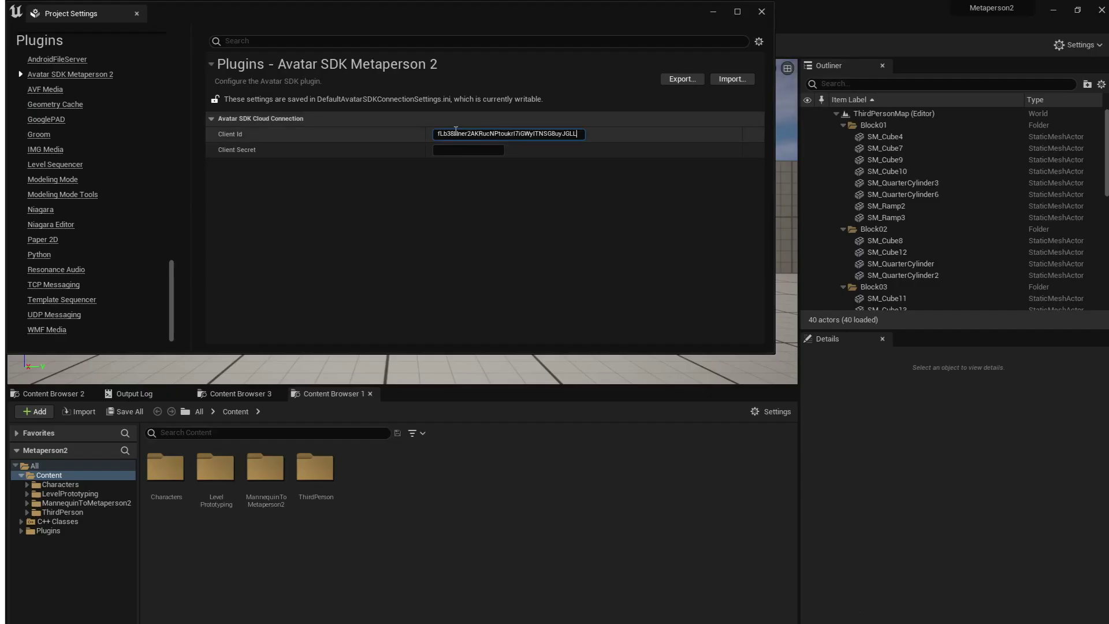
Copy the Client Secret from Avatar SDK, paste it into the Client Secret field, and close Project Settings.
{"action": "mouse_move", "coordinate": [878, 623]}
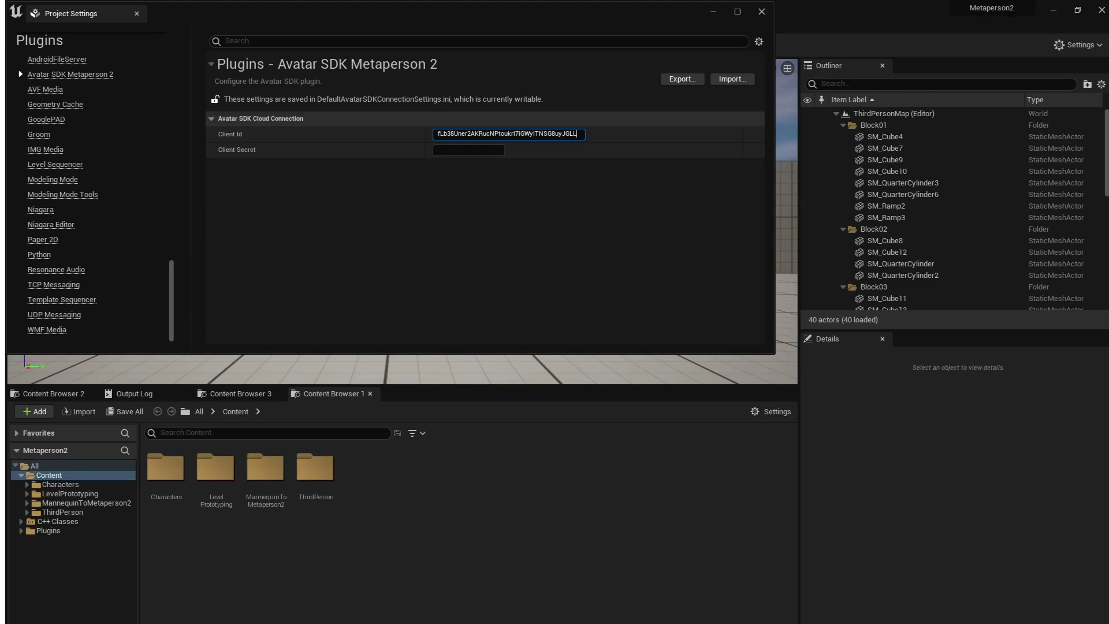
{"action": "left_click", "coordinate": [878, 604]}
{"action": "double_click", "coordinate": [624, 374]}
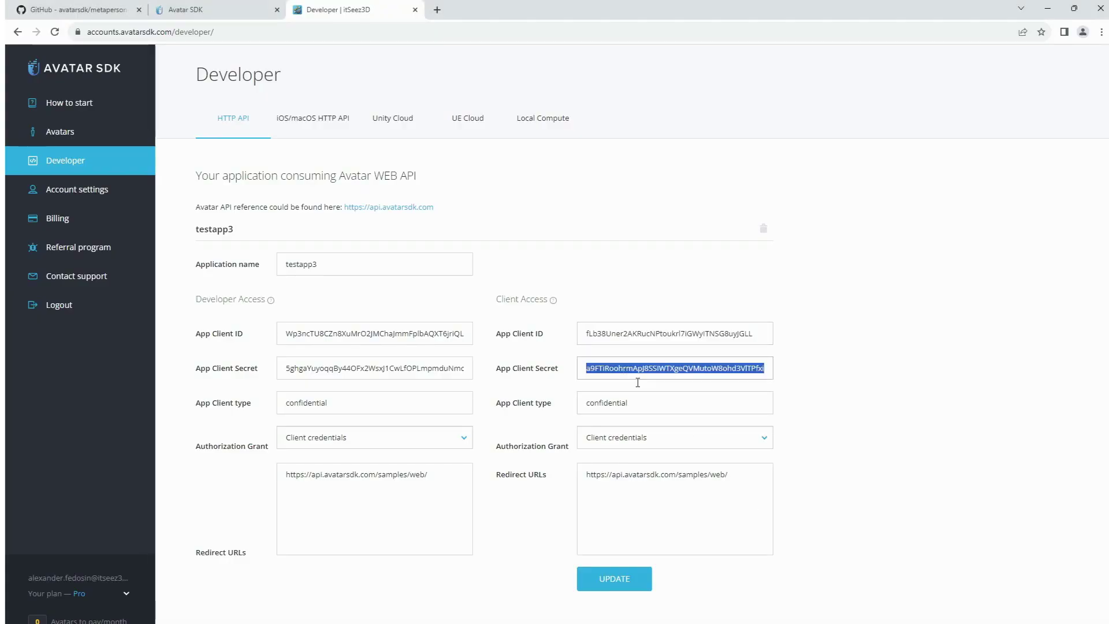
{"action": "left_click", "coordinate": [869, 604]}
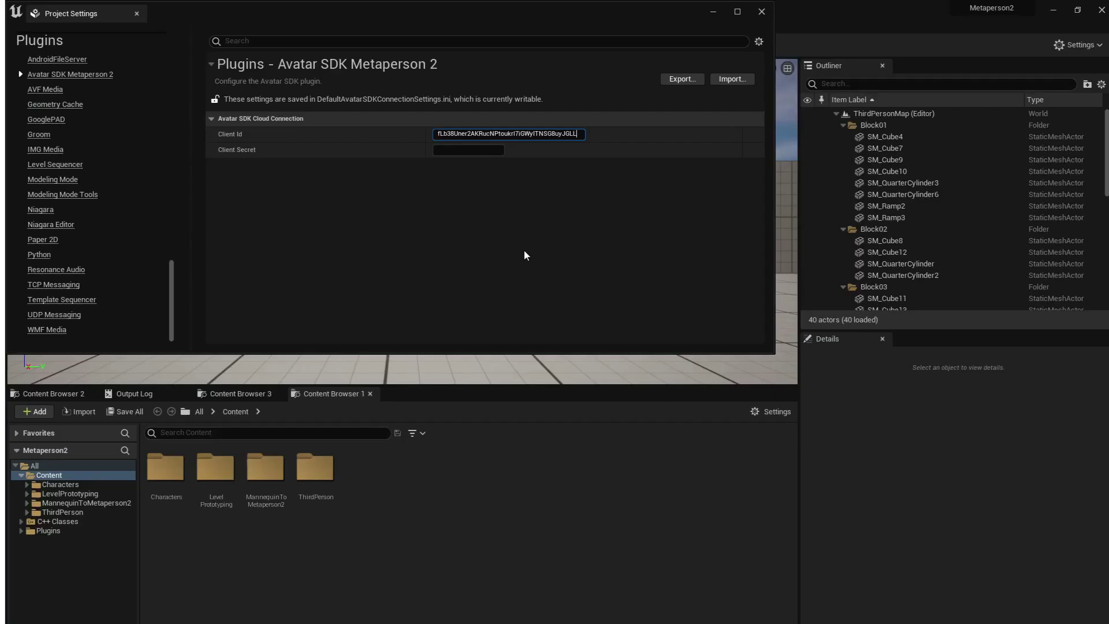
{"action": "left_click", "coordinate": [458, 150]}
{"action": "key", "text": "ctrl+v"}
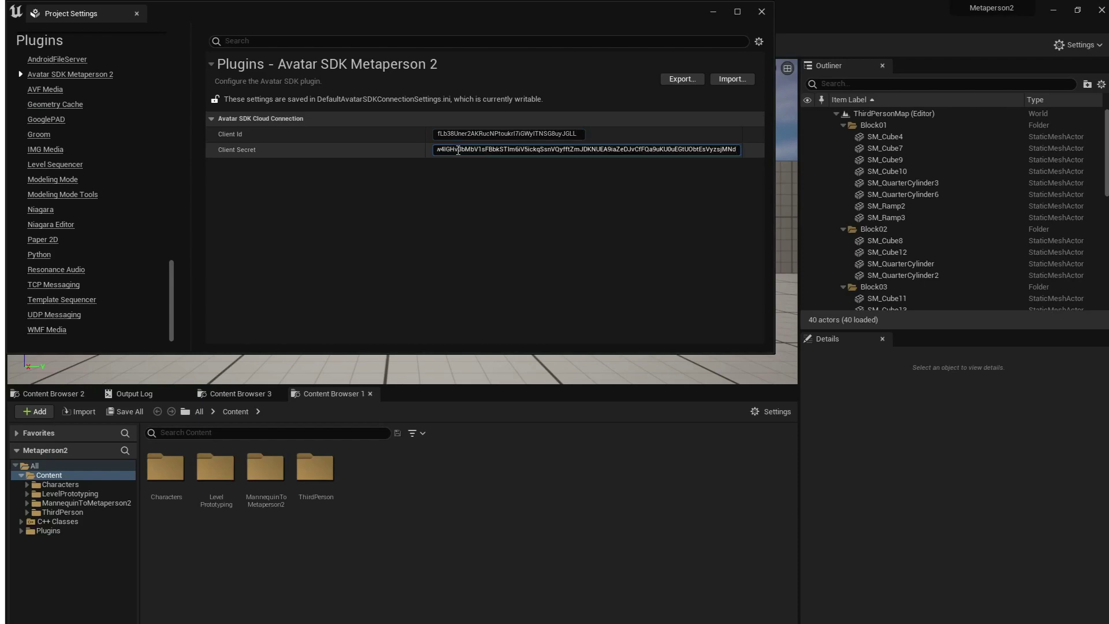
{"action": "left_click", "coordinate": [762, 12]}
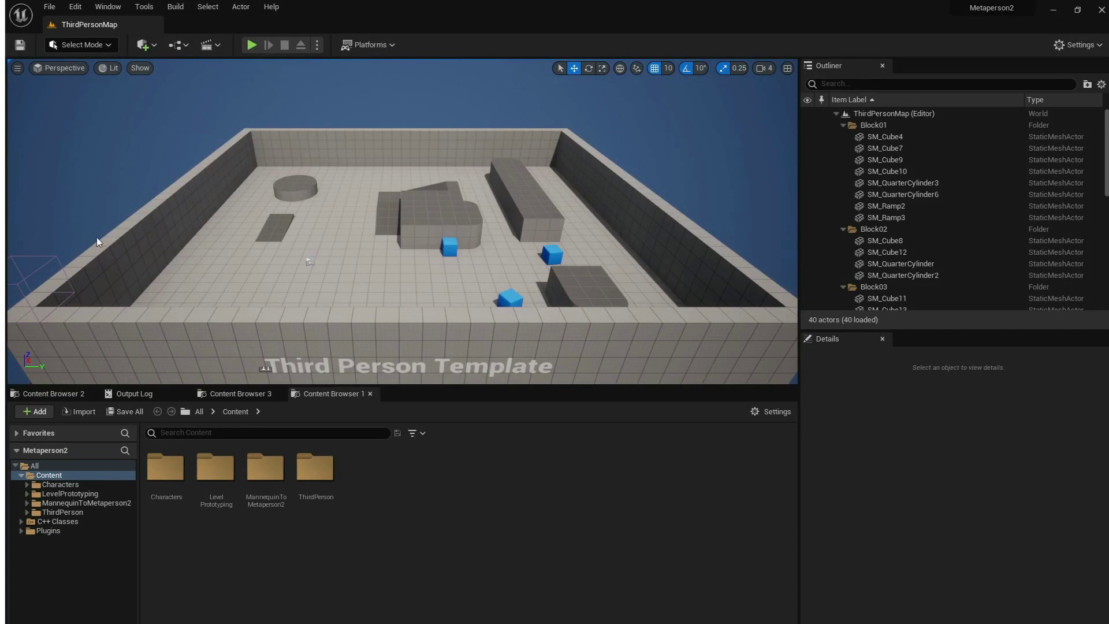
Play the level, load a sample avatar into the MetaPerson editor and dress it in the black suit.
{"action": "left_click", "coordinate": [253, 46]}
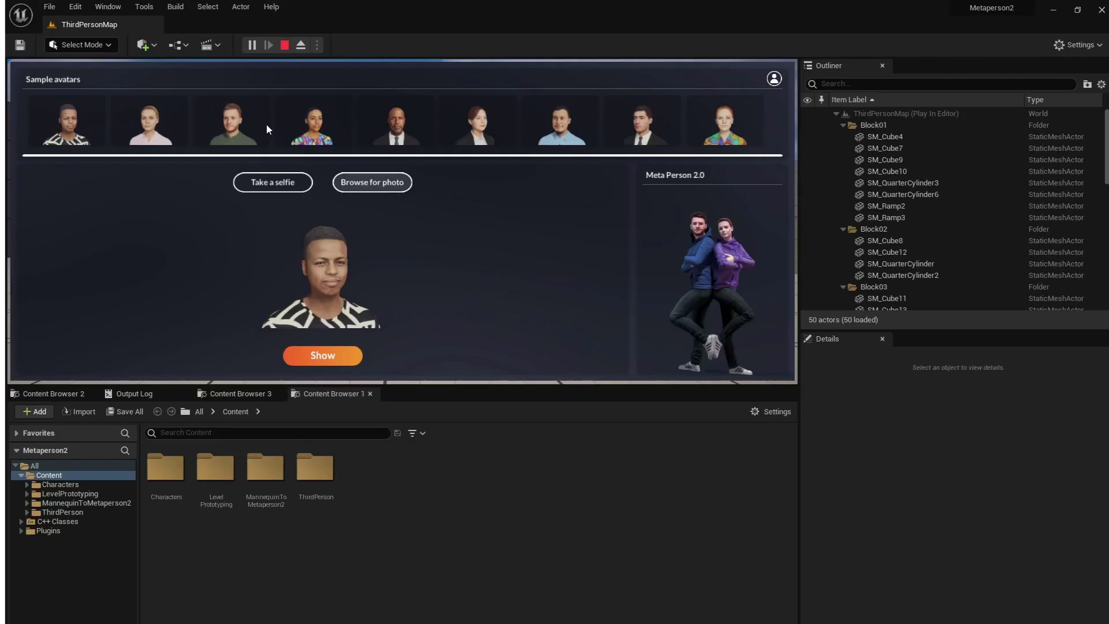
{"action": "left_click", "coordinate": [318, 355]}
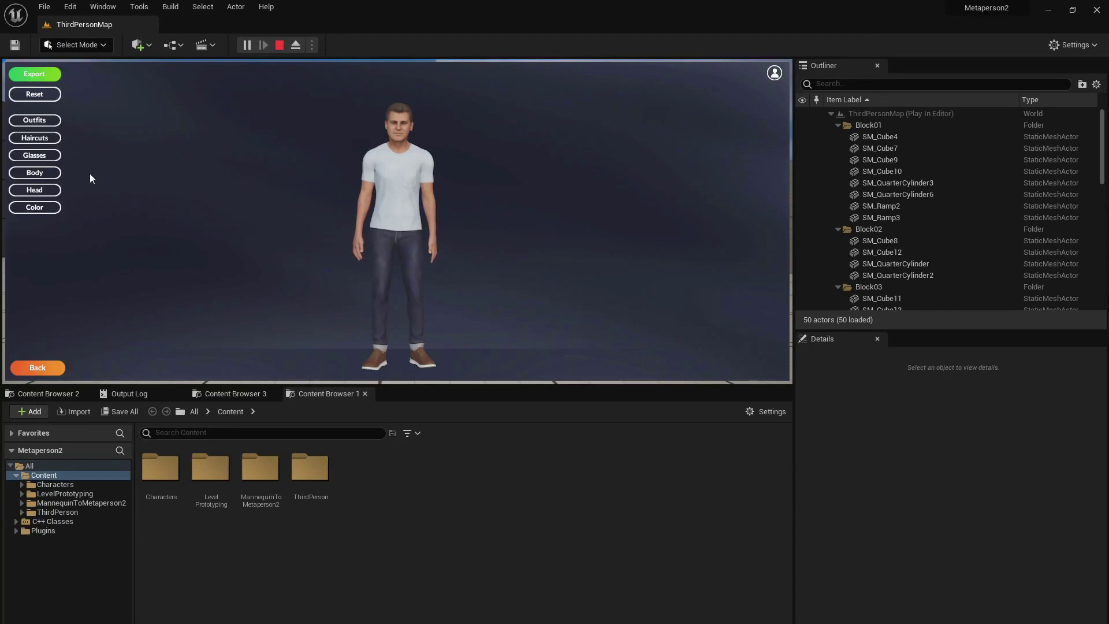
{"action": "left_click", "coordinate": [39, 123]}
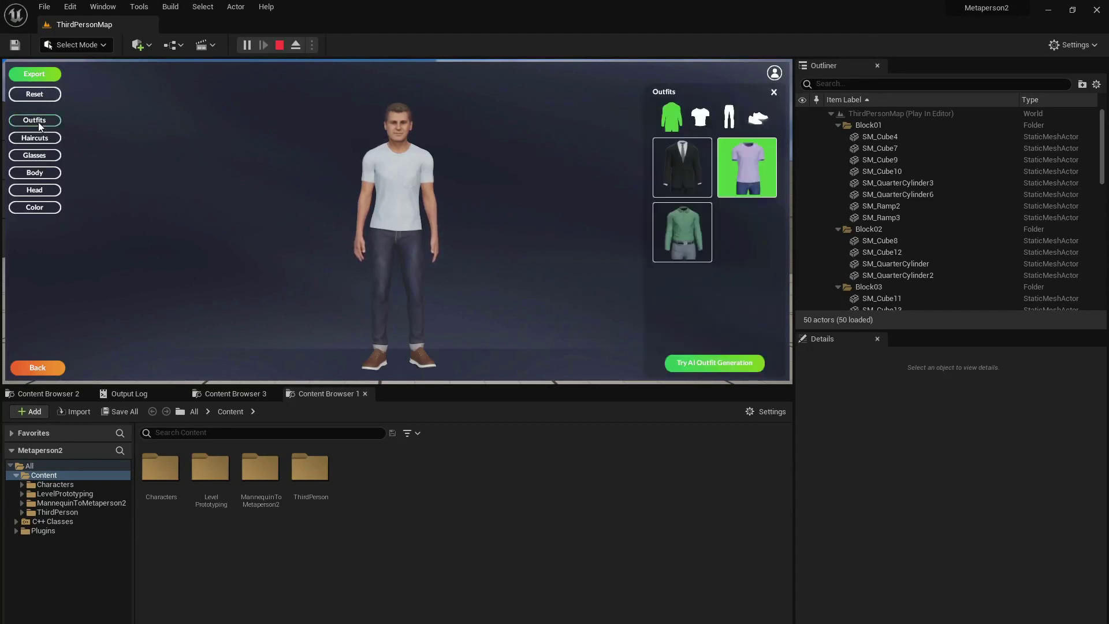
{"action": "left_click", "coordinate": [687, 166]}
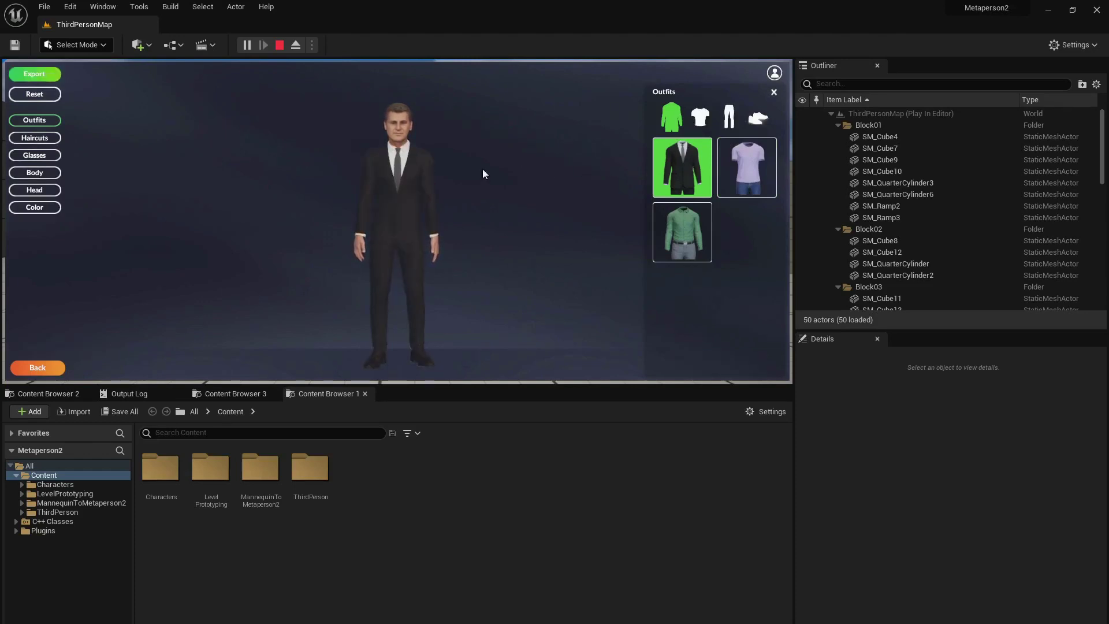
Give the avatar the fuller third-row haircut dyed red-orange, then export it.
{"action": "left_click", "coordinate": [43, 140]}
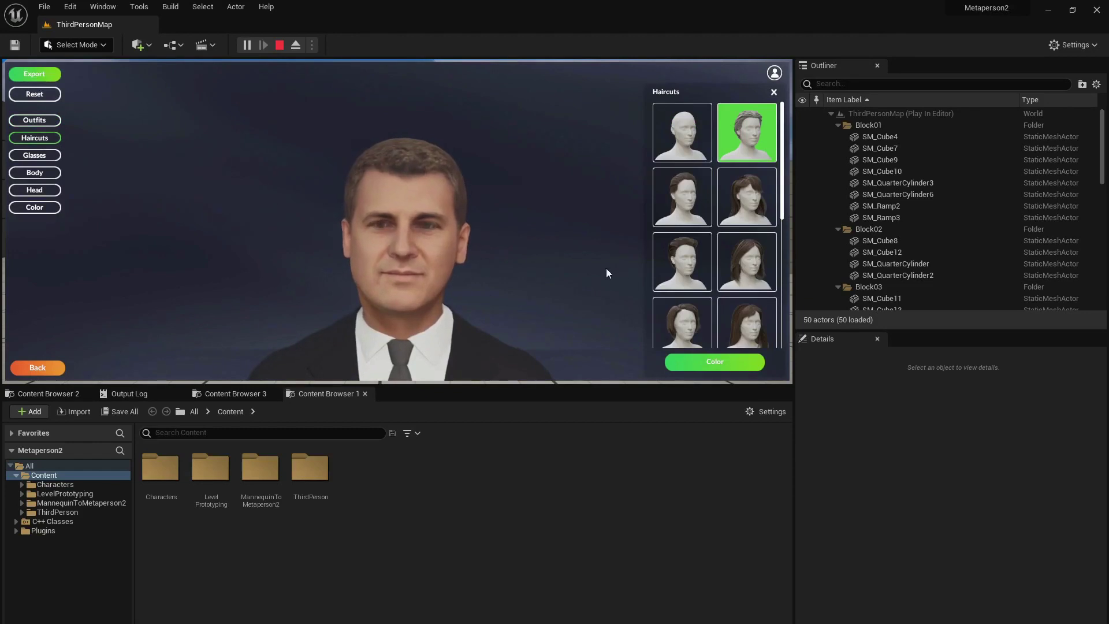
{"action": "left_click", "coordinate": [696, 276]}
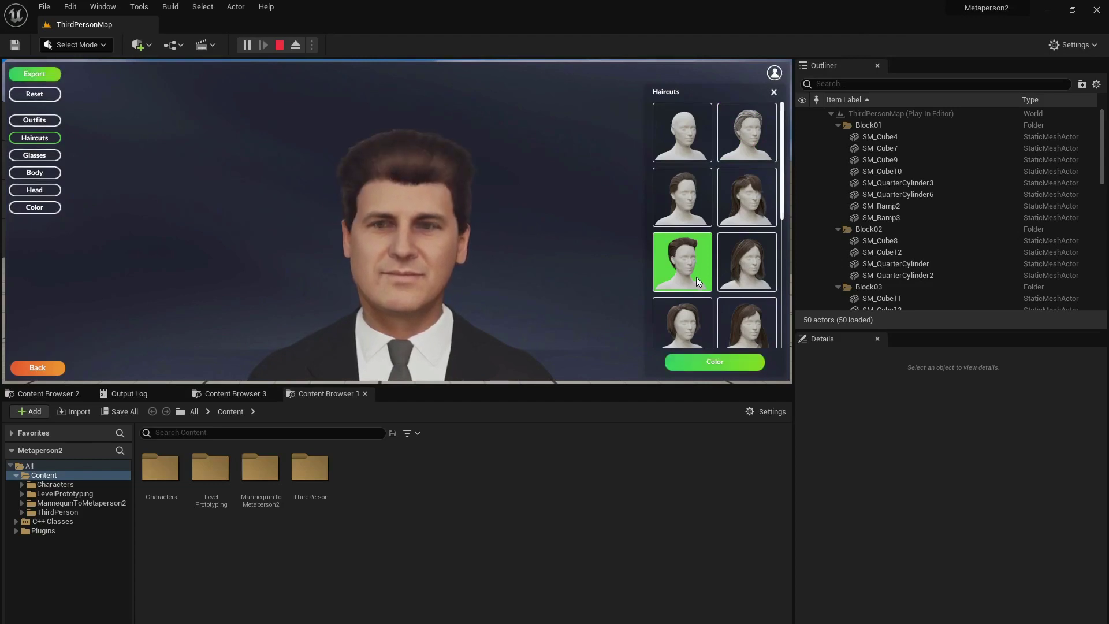
{"action": "left_click", "coordinate": [703, 363]}
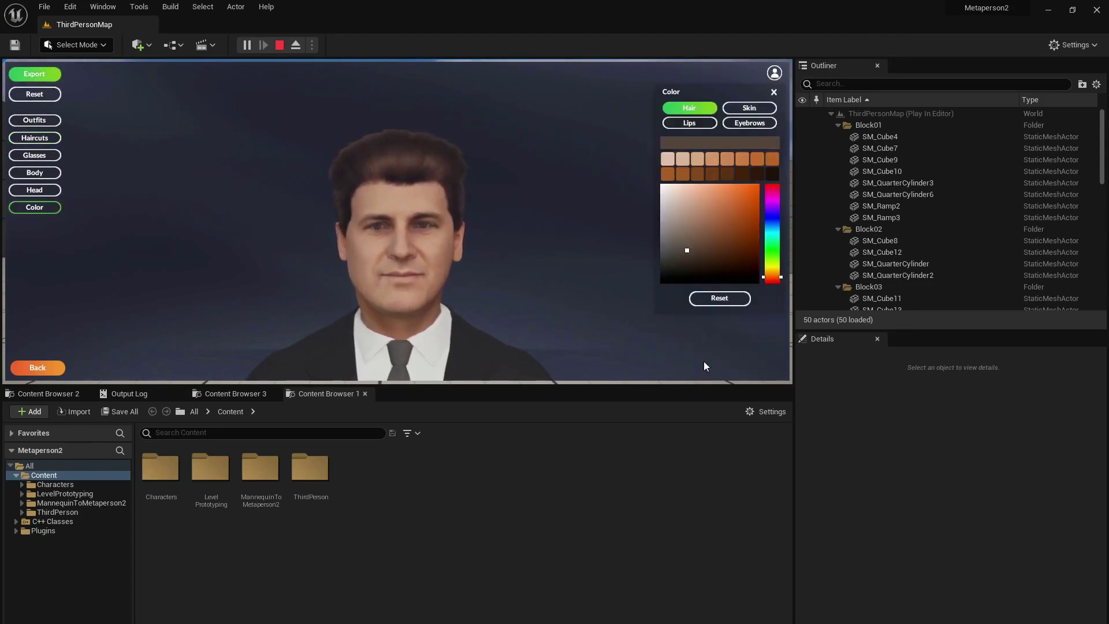
{"action": "left_click", "coordinate": [754, 191]}
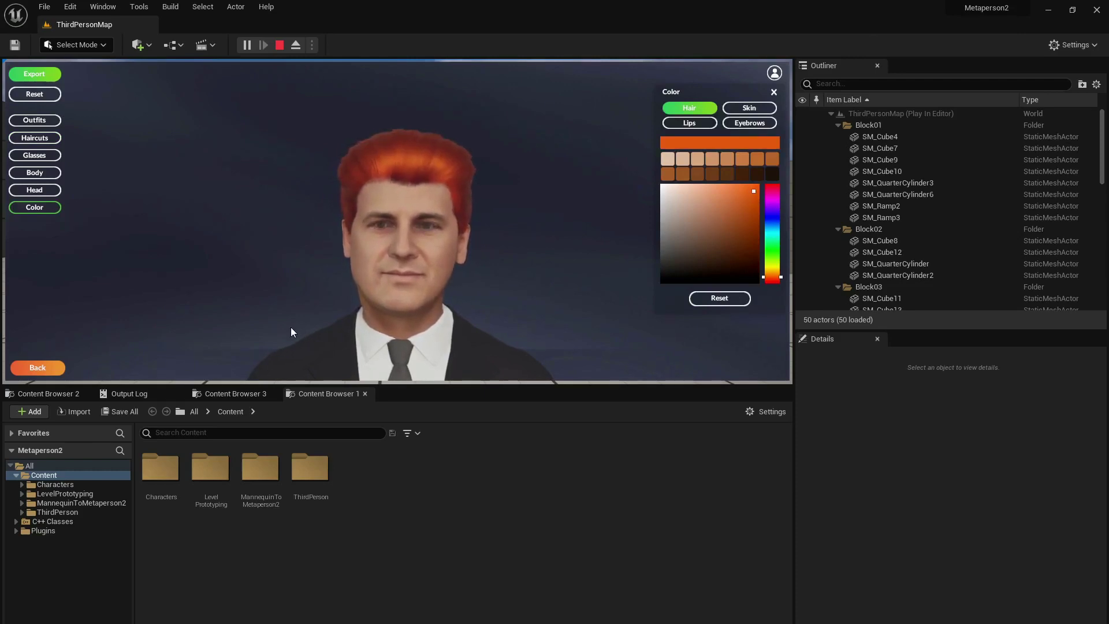
{"action": "left_click", "coordinate": [33, 75]}
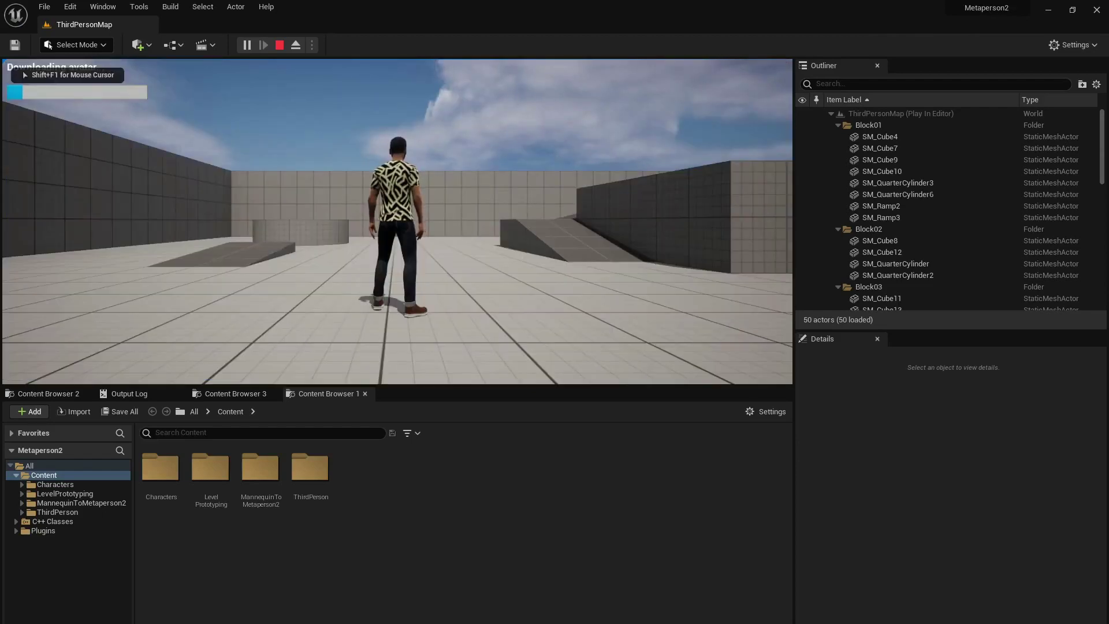
Run and jump the red-haired suited character around ThirdPersonMap using WASD and Space.
{"action": "key", "text": "w"}
{"action": "key", "text": "space"}
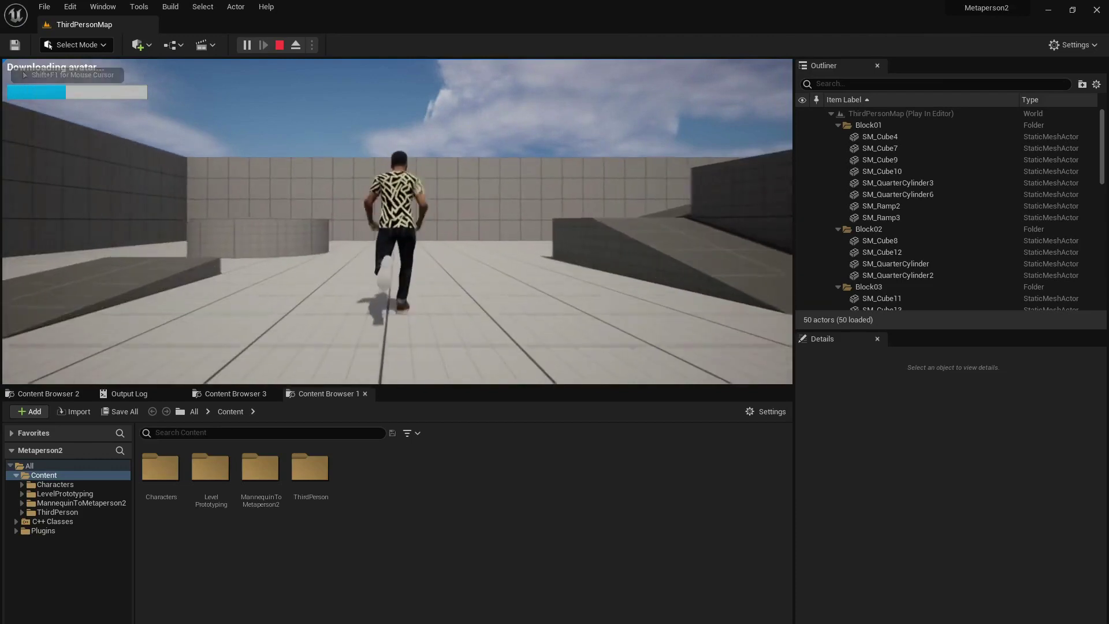
{"action": "key", "text": "space"}
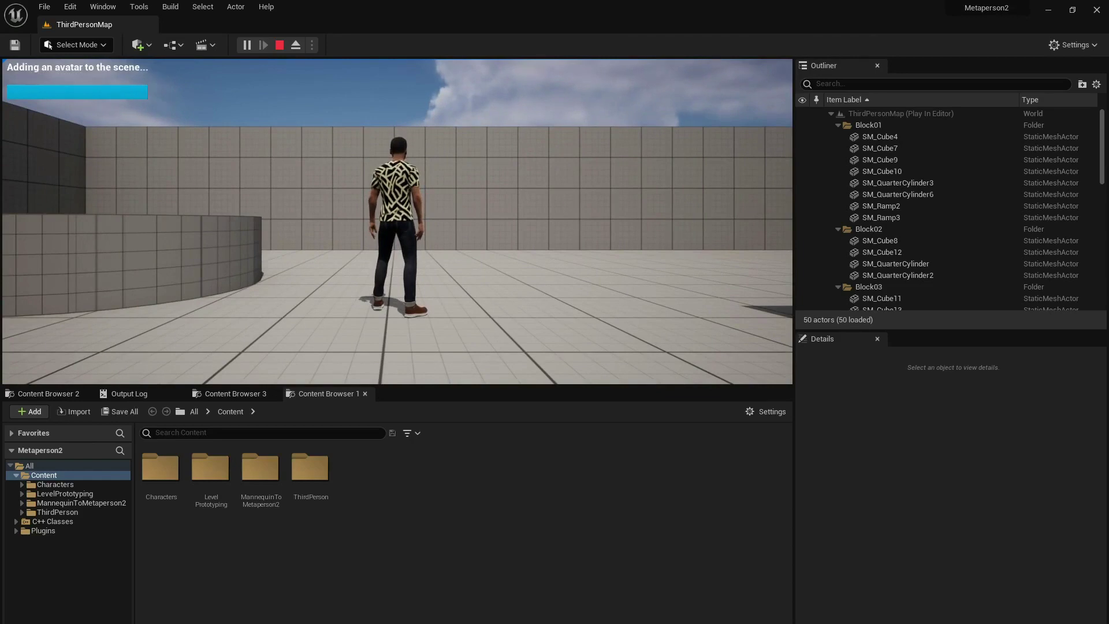
{"action": "key", "text": "a"}
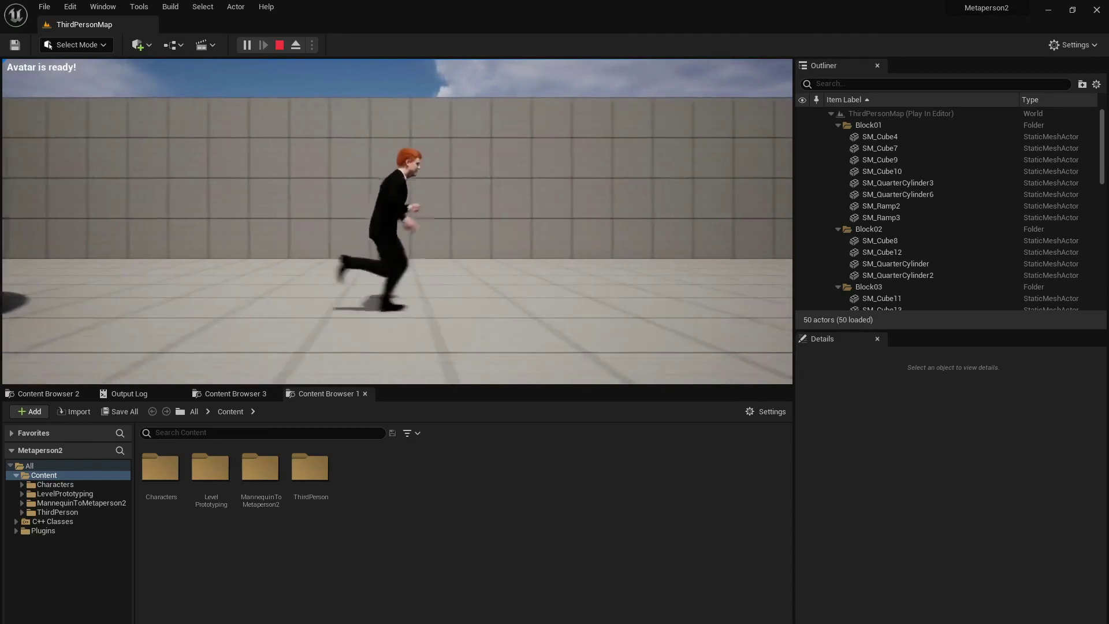
{"action": "key", "text": "space"}
{"action": "key", "text": "w"}
{"action": "key", "text": "a"}
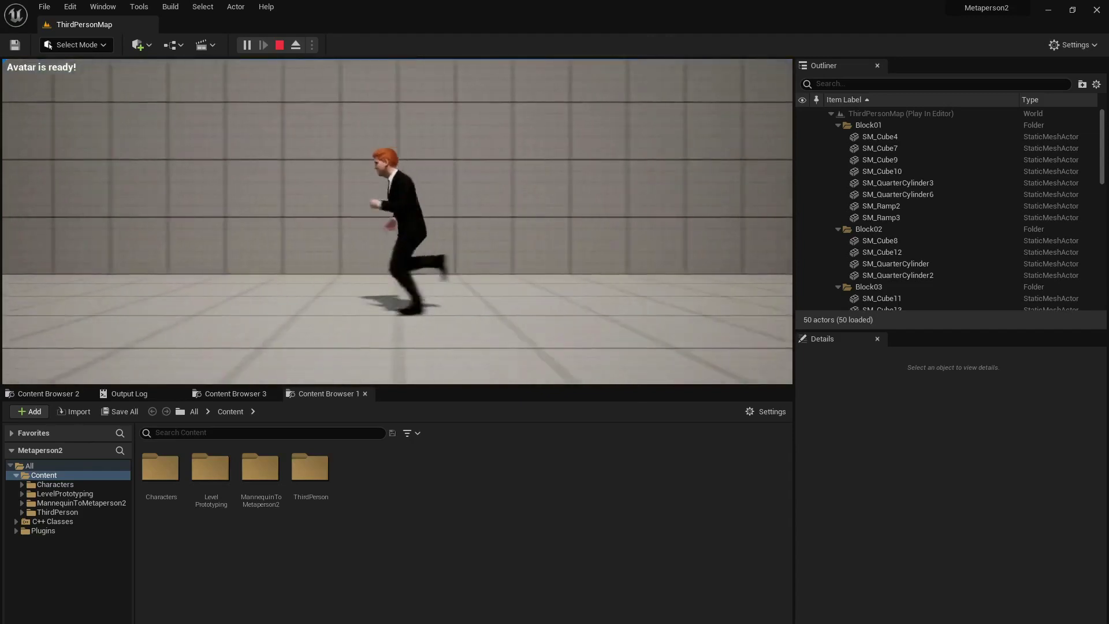
{"action": "key", "text": "s"}
{"action": "key", "text": "space"}
{"action": "key", "text": "d"}
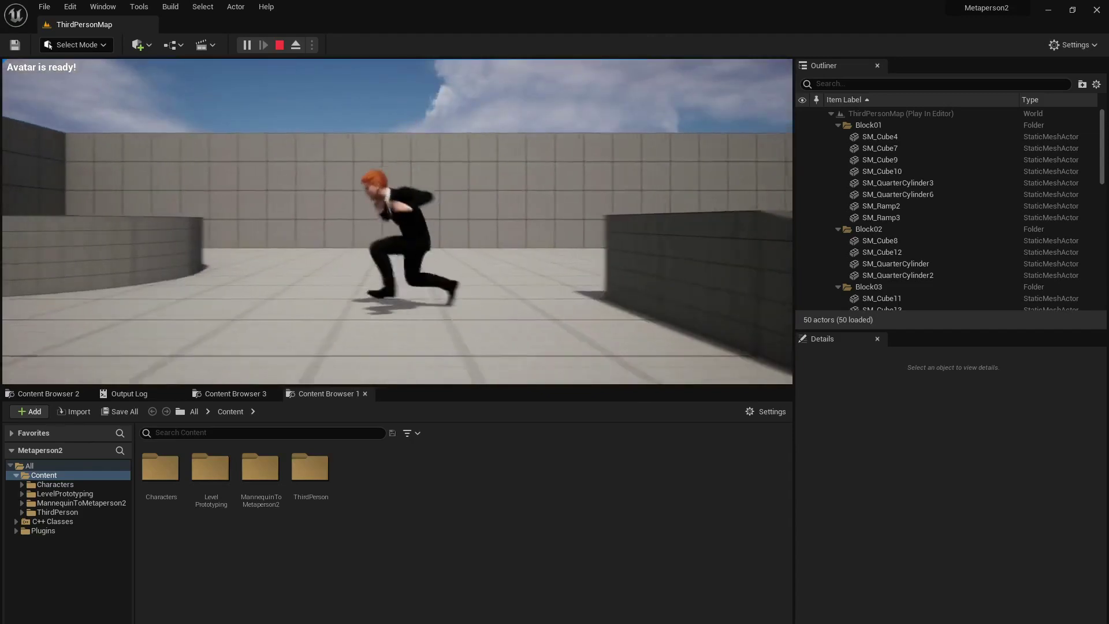
{"action": "key", "text": "space"}
{"action": "key", "text": "w"}
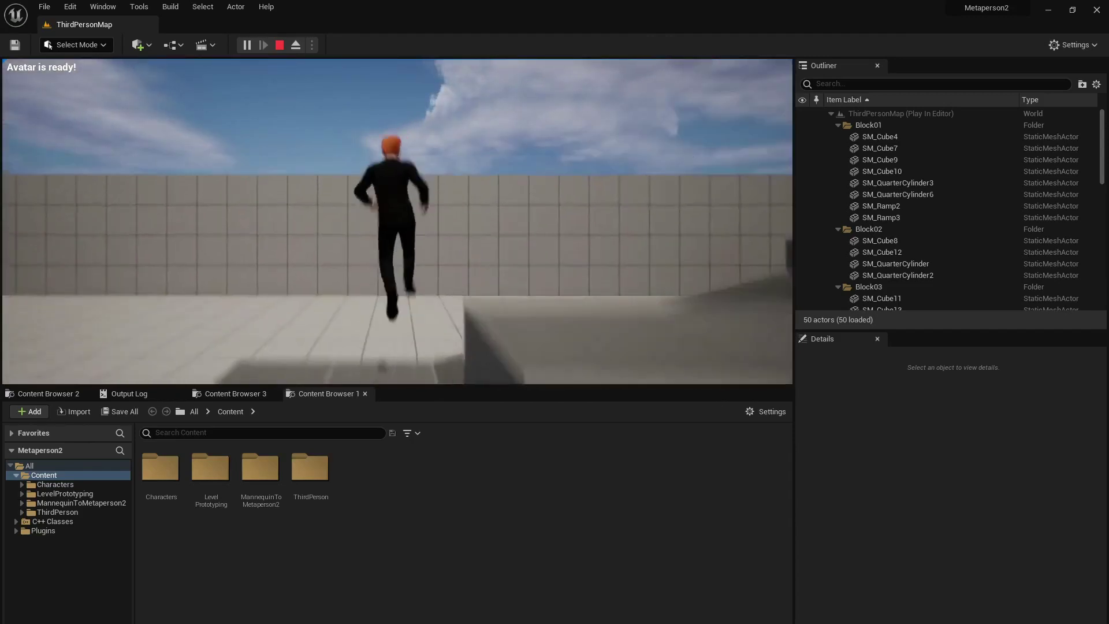
{"action": "key", "text": "space"}
{"action": "key", "text": "a"}
{"action": "key", "text": "s"}
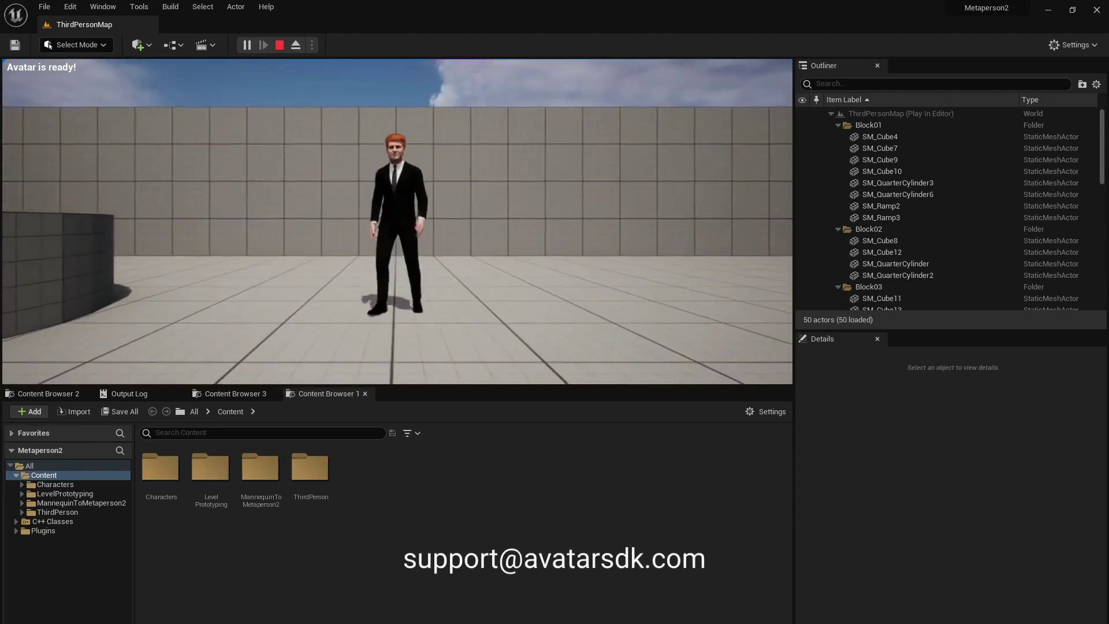